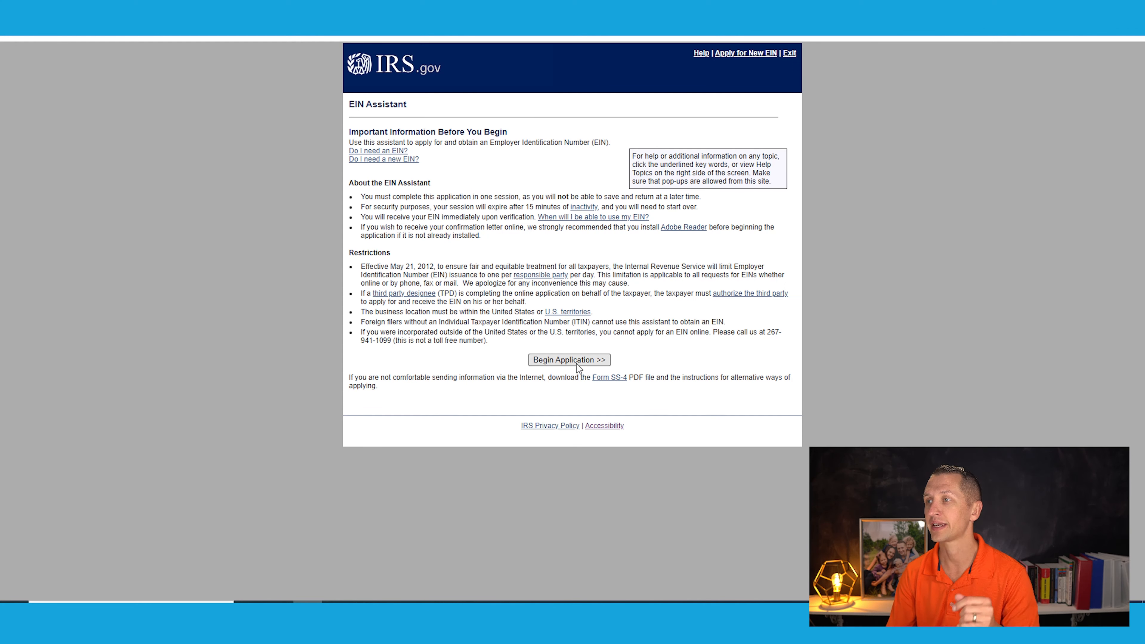
Begin the EIN application and choose Limited Liability Company (LLC) as the legal structure, confirming that choice.
click(576, 364)
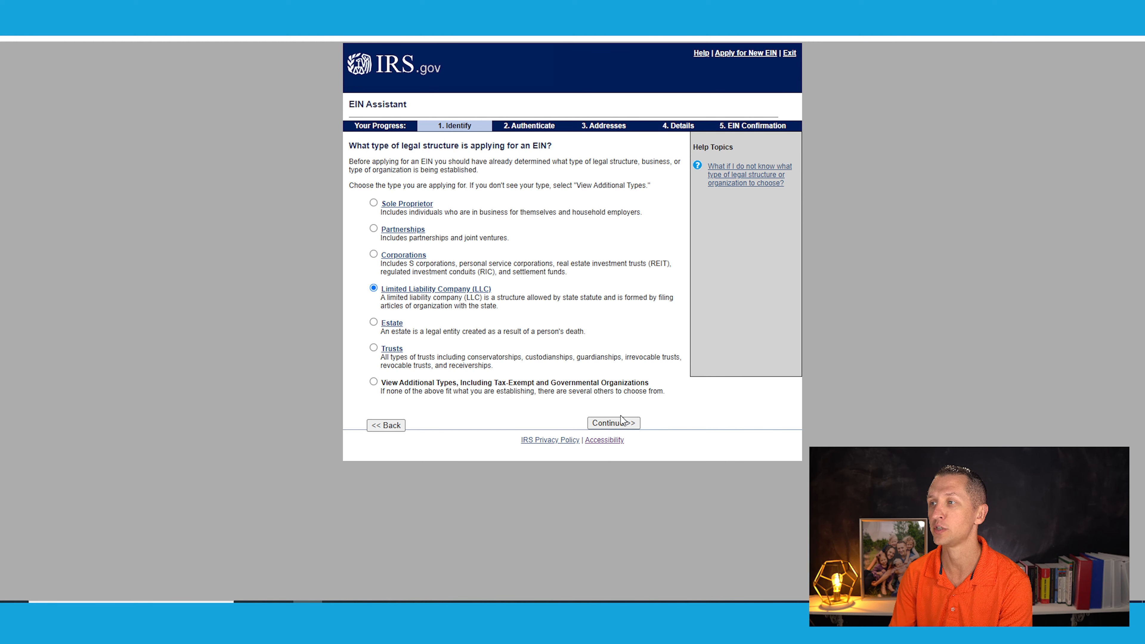
click(623, 423)
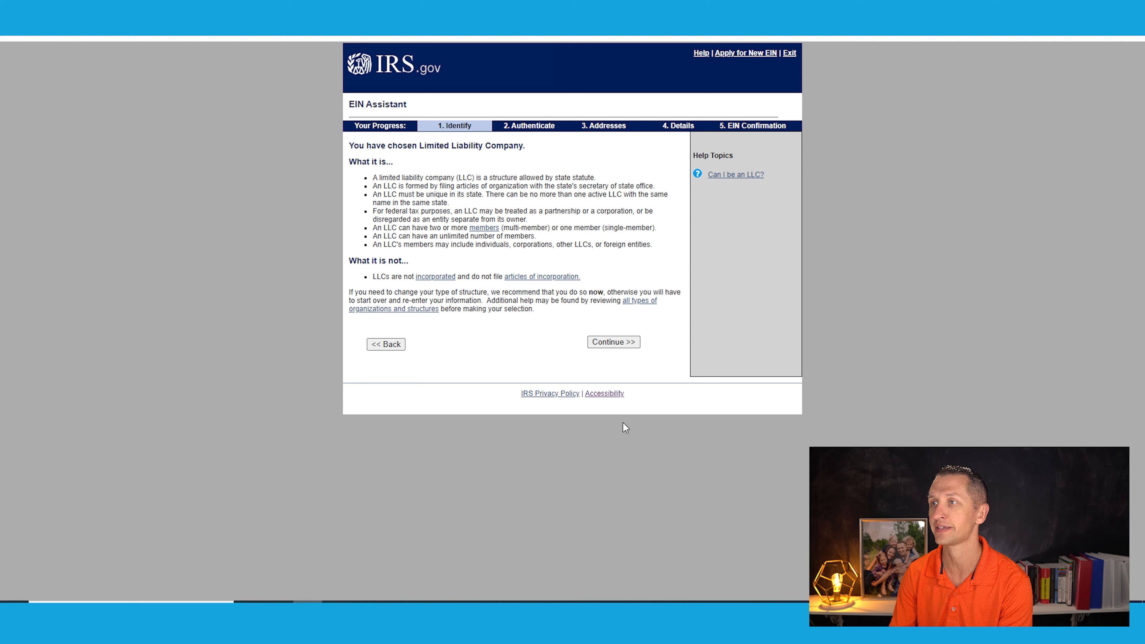
click(616, 343)
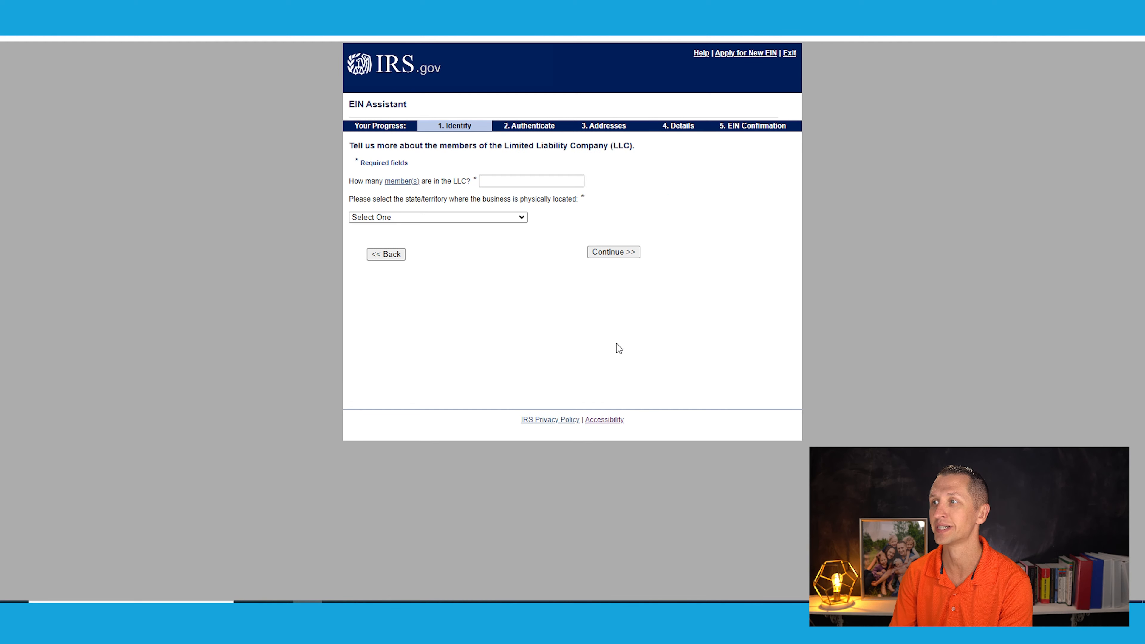
Enter 1 as the number of LLC members, select FLORIDA (FL) as the business location, and continue.
click(514, 183)
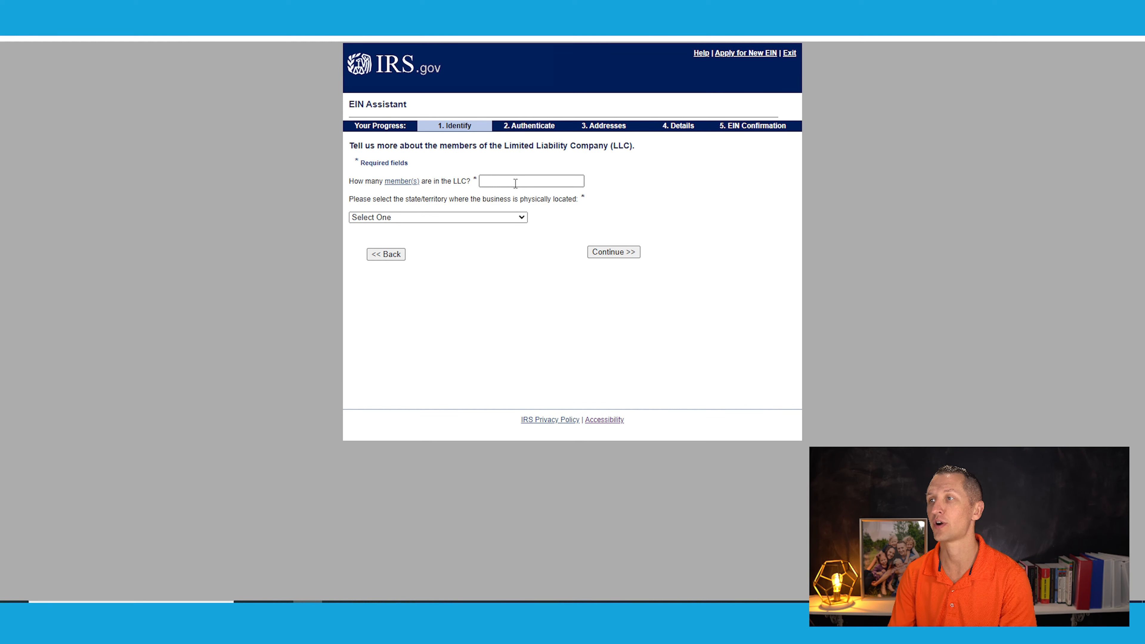
click(512, 225)
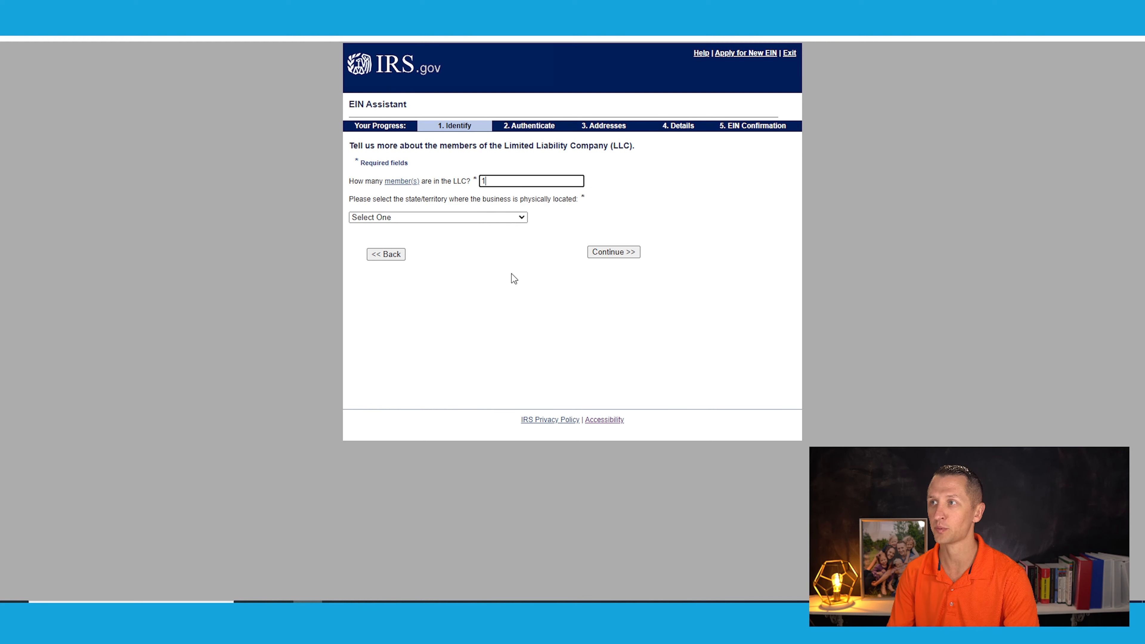
click(404, 216)
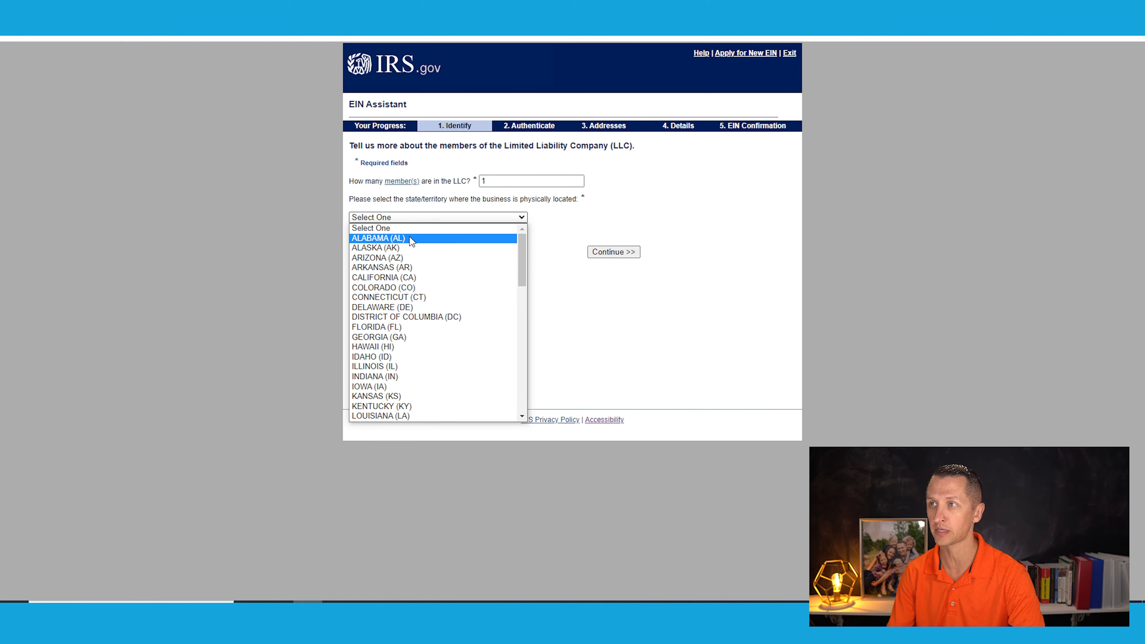
key(f)
key(Return)
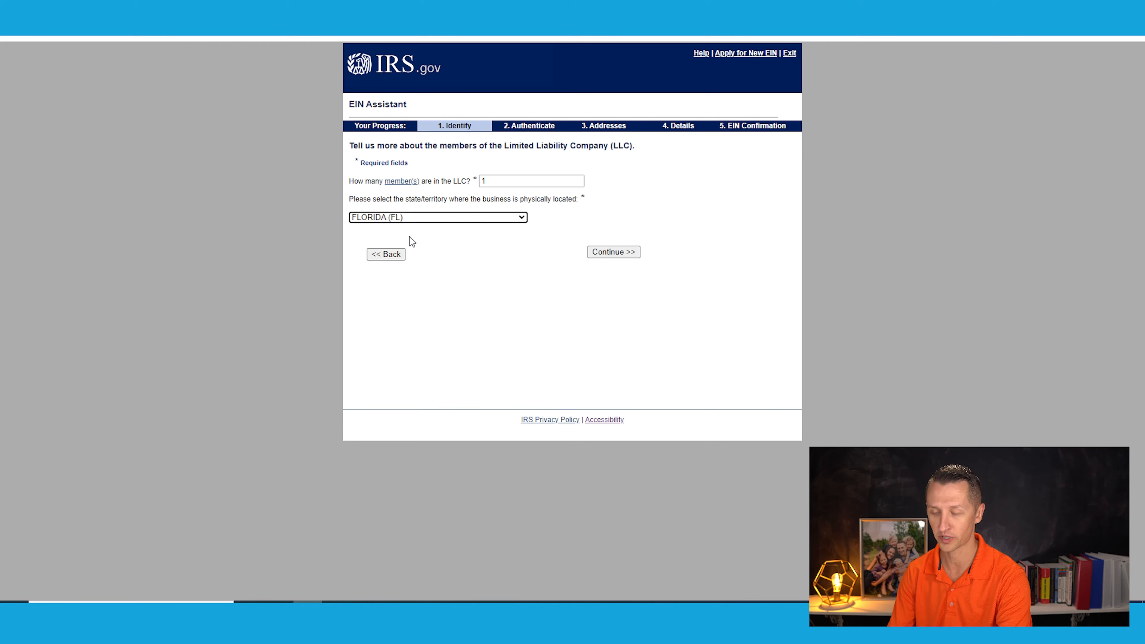
click(613, 252)
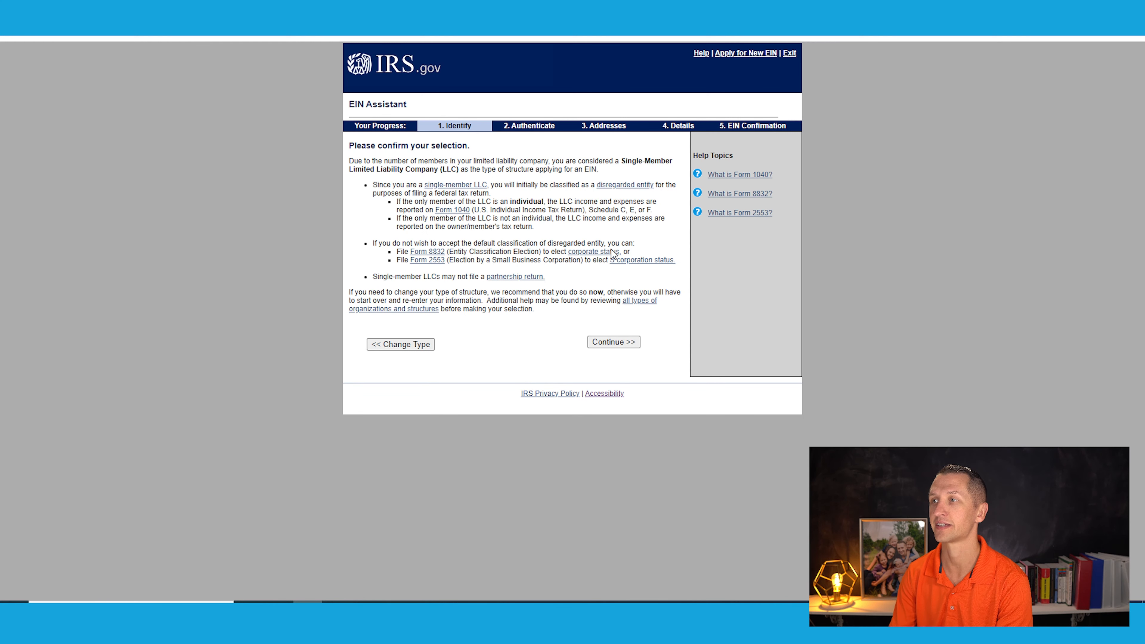
Confirm the single-member LLC classification and submit Started a new business as the reason for requesting an EIN.
click(589, 344)
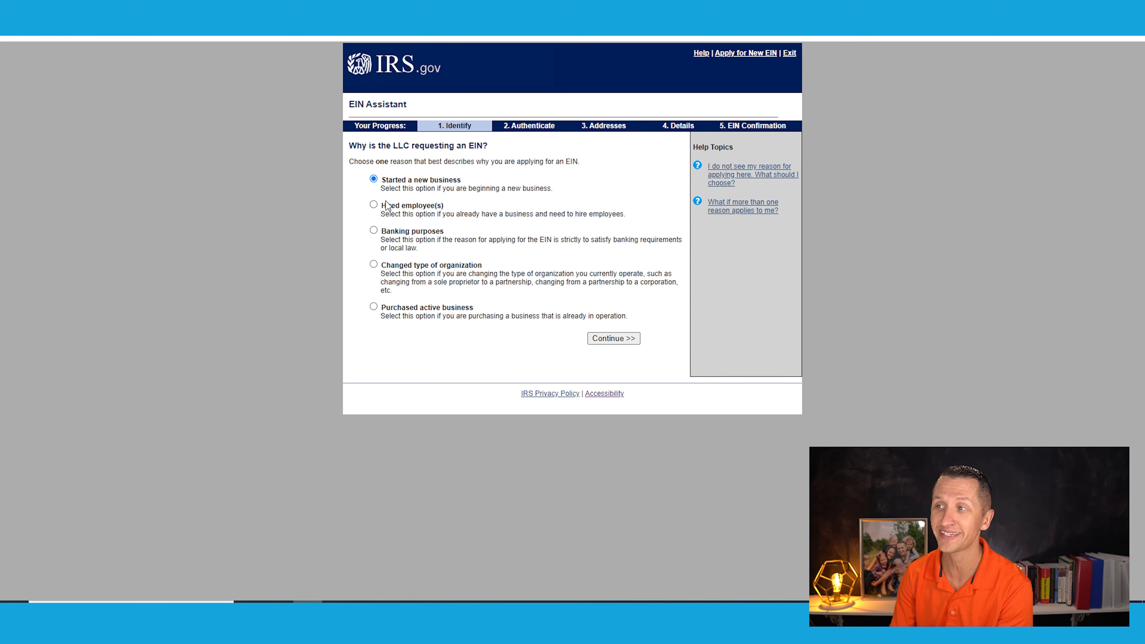
click(620, 338)
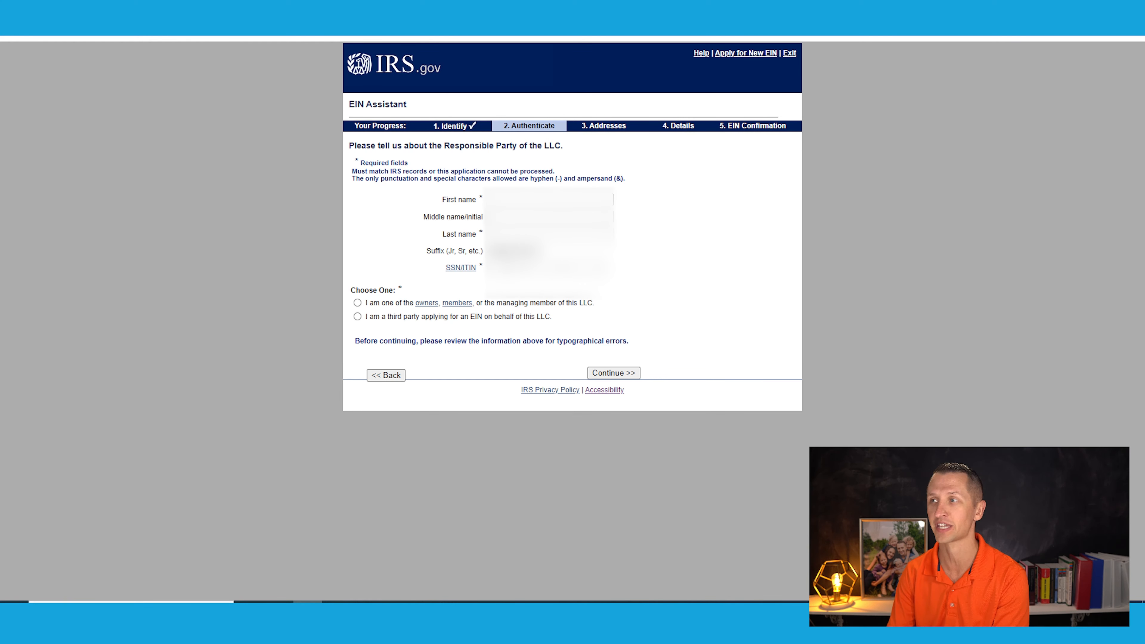
Fill in the responsible party's name and SSN/ITIN, declare being one of the owners or members of the LLC, and continue.
click(518, 225)
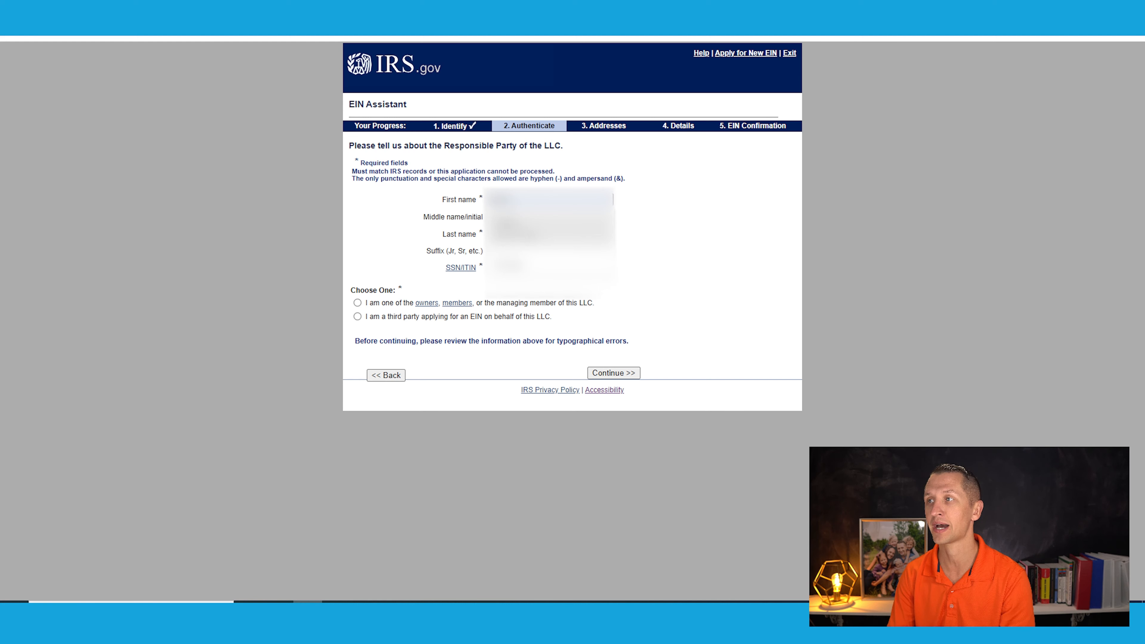
click(510, 253)
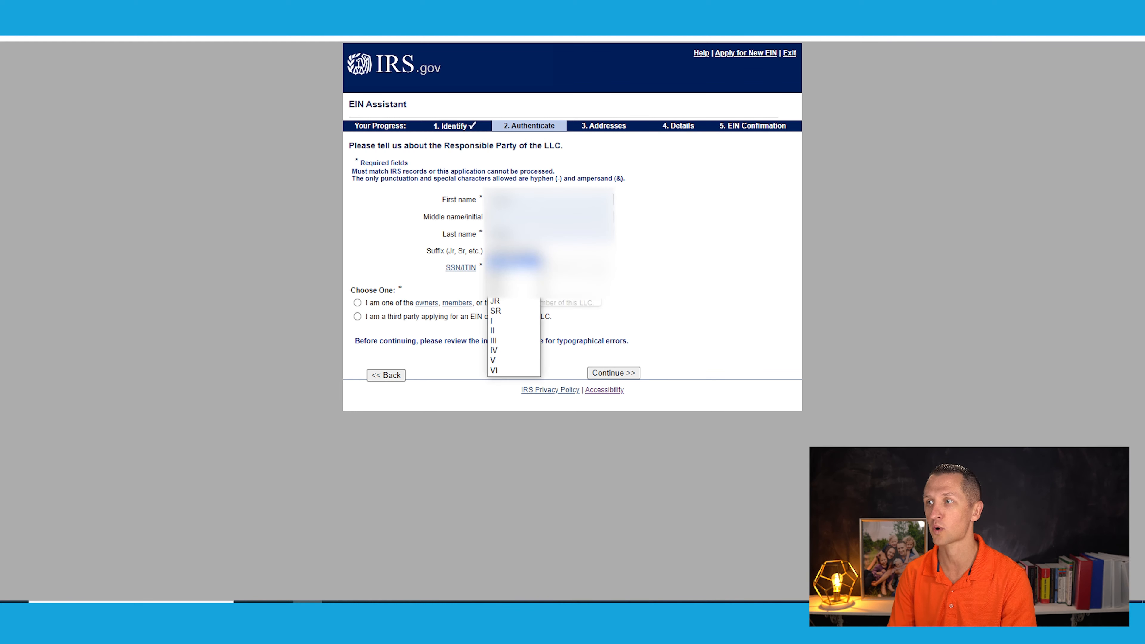
click(434, 262)
click(500, 267)
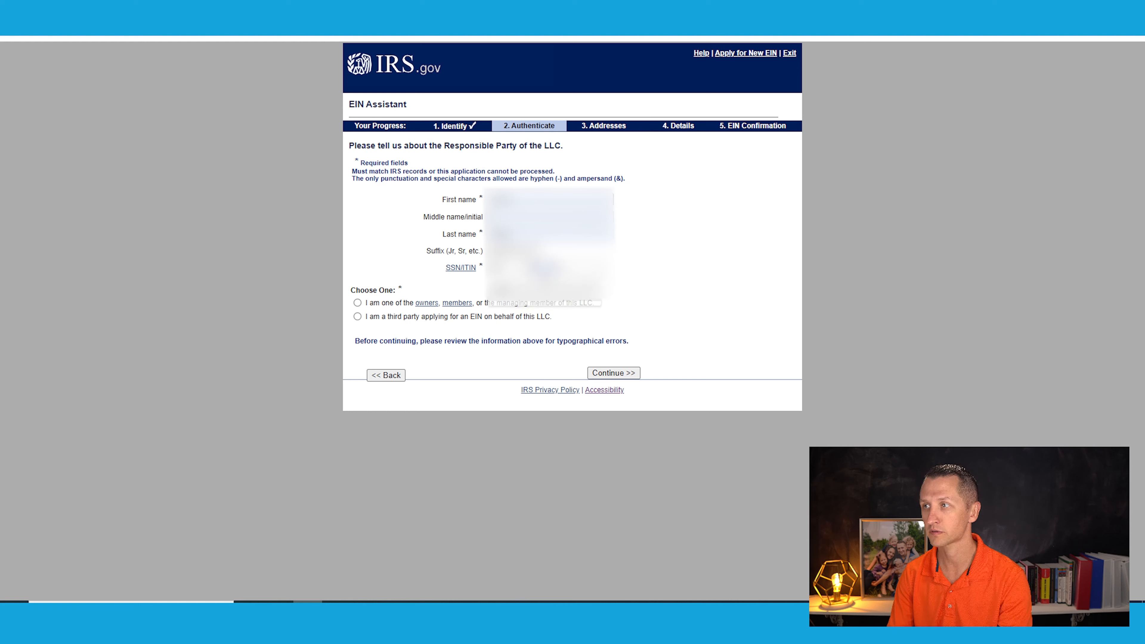
click(358, 303)
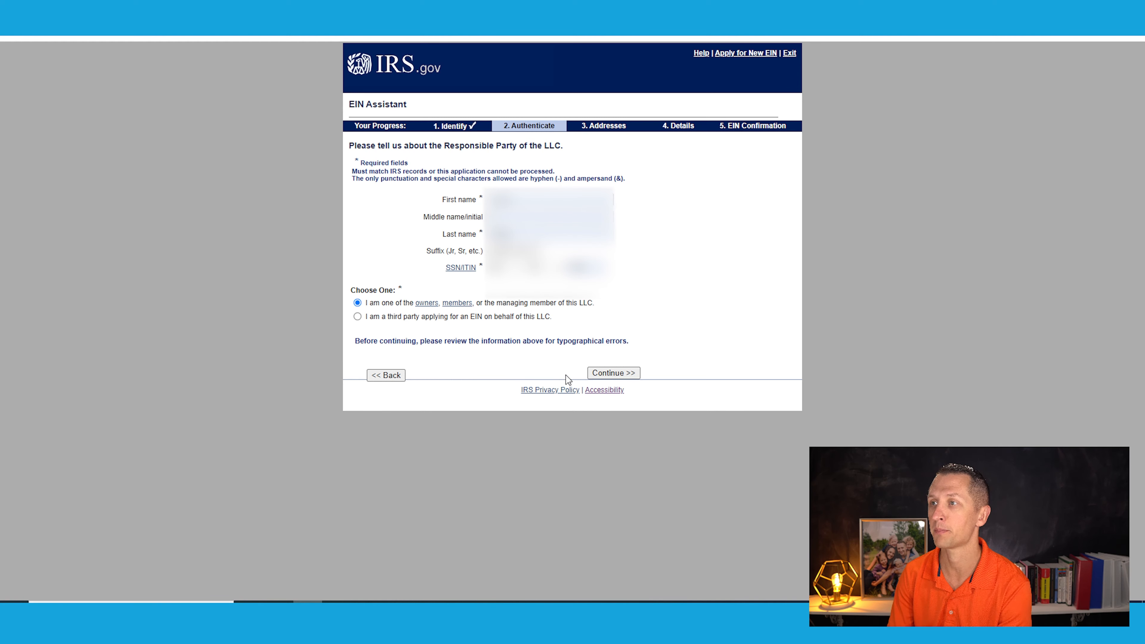
click(607, 374)
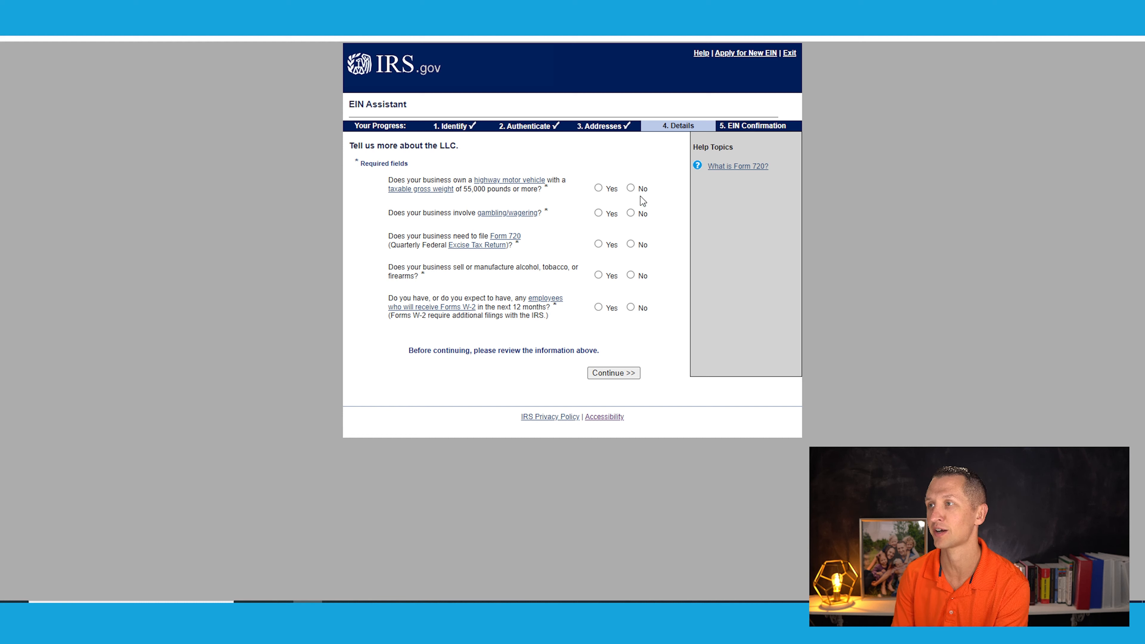
Answer No to the highway motor vehicle, gambling/wagering and Form 720 questions about the LLC.
click(631, 188)
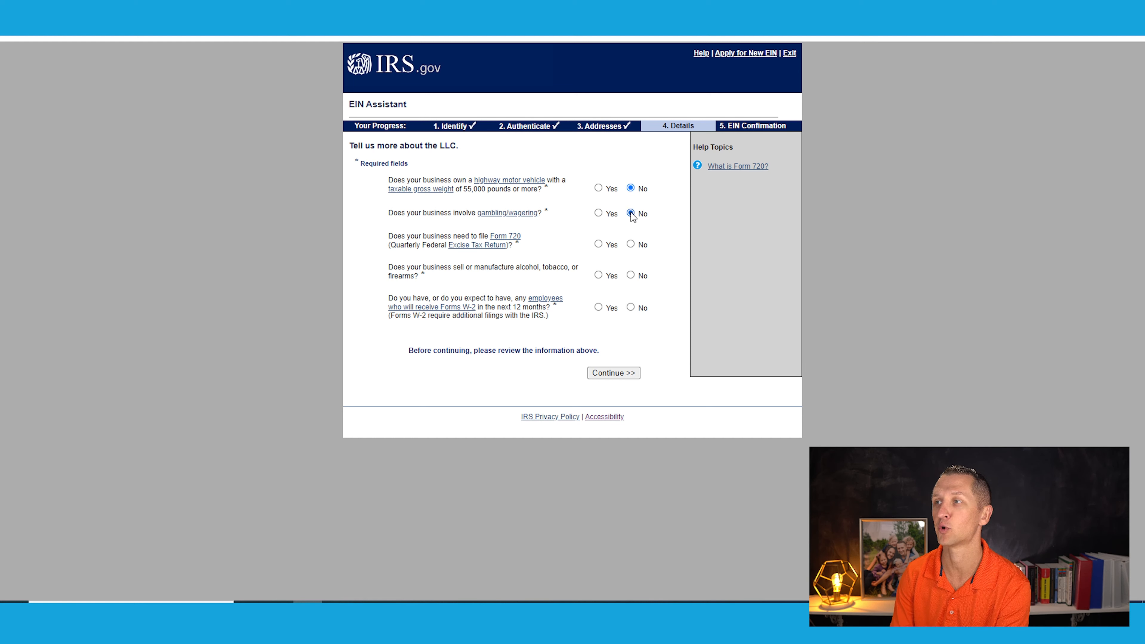
click(630, 244)
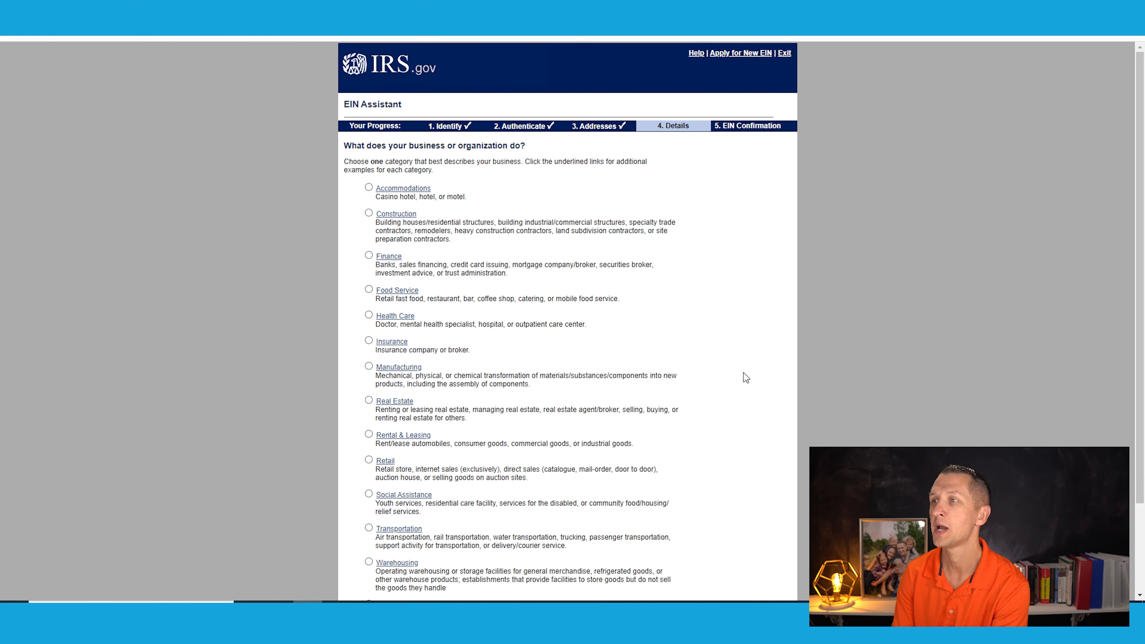
Review the business categories, choose Food Service as what the business does, and continue.
scroll(743, 371, down, 3)
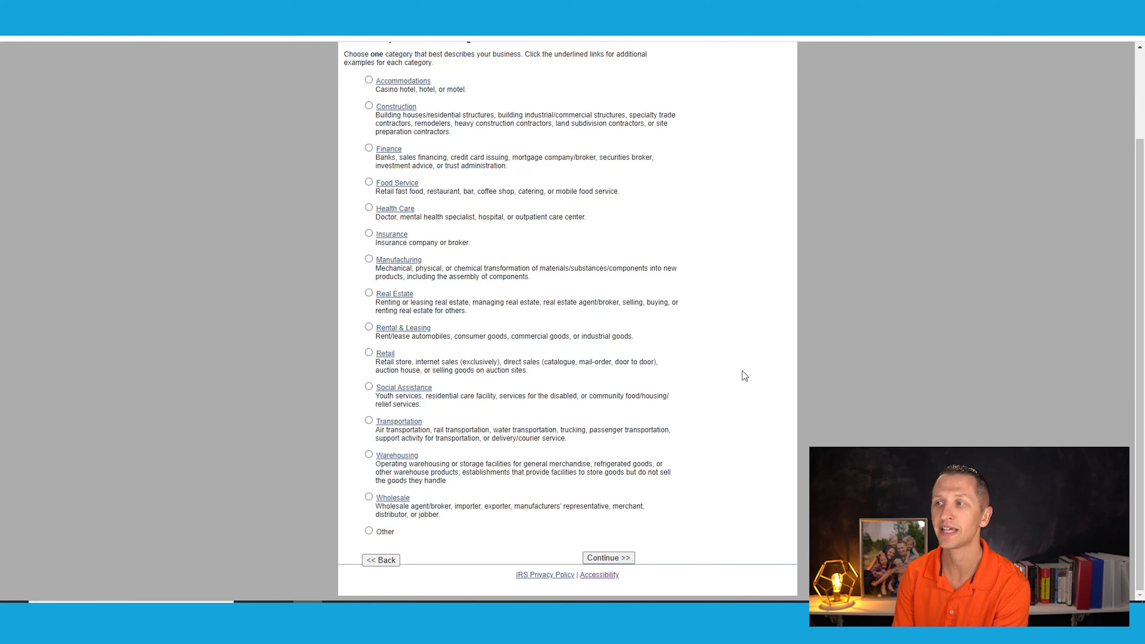
scroll(513, 499, up, 3)
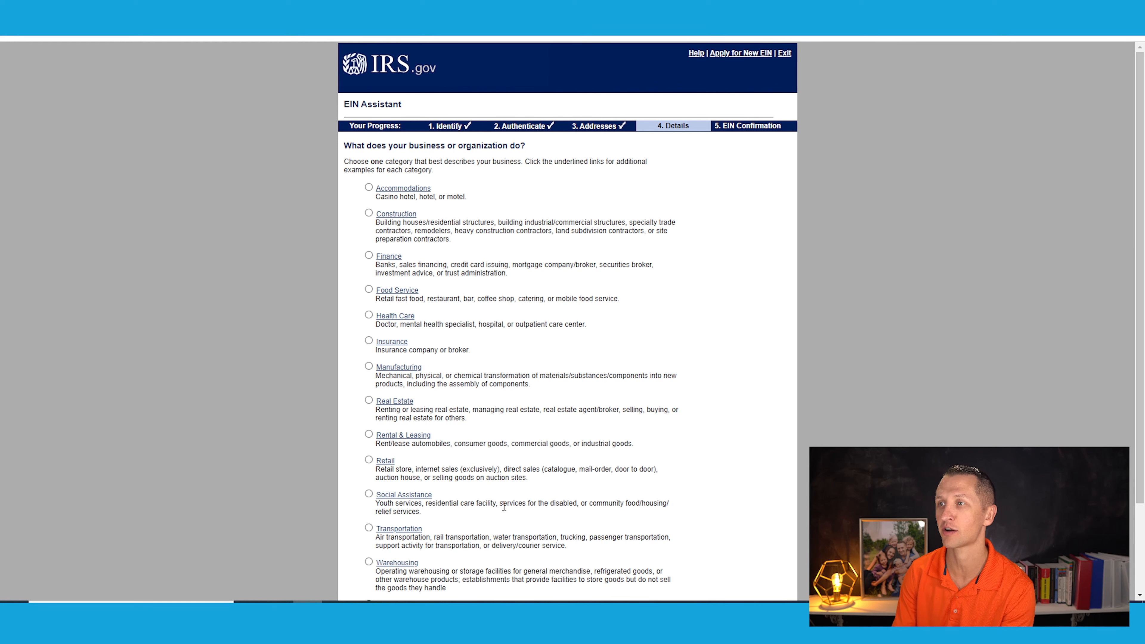
scroll(504, 505, down, 3)
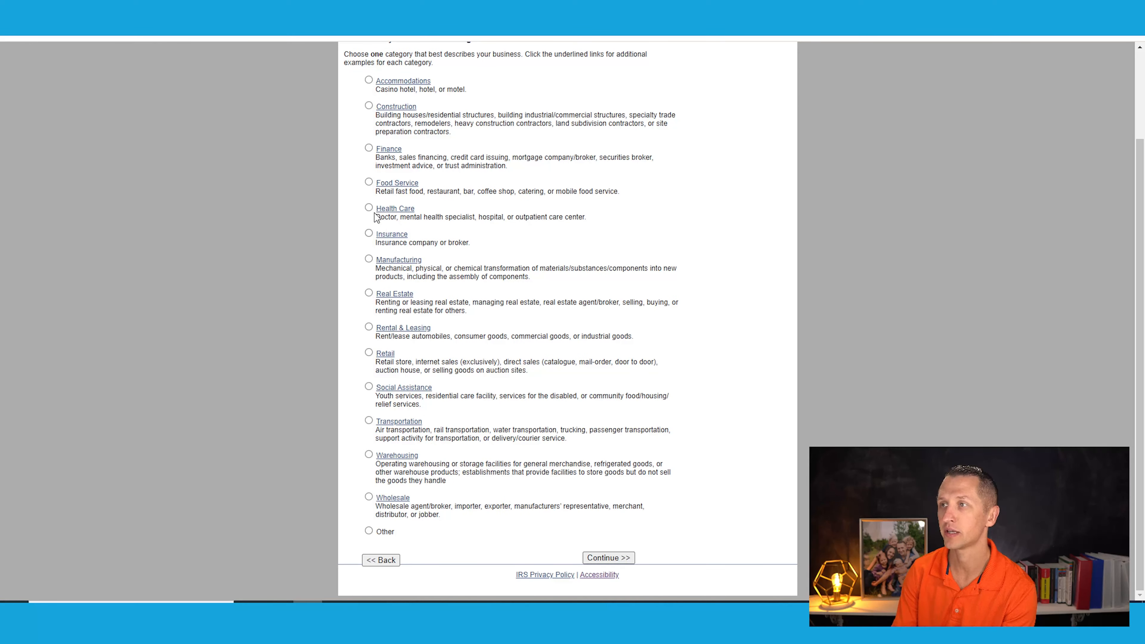
click(368, 182)
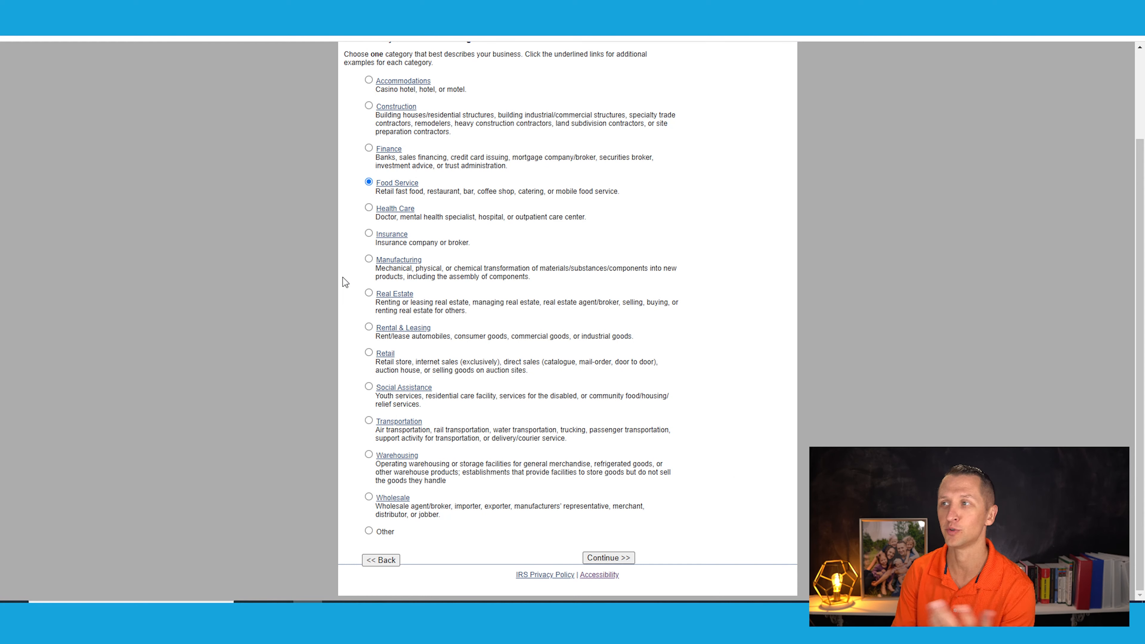
click(623, 556)
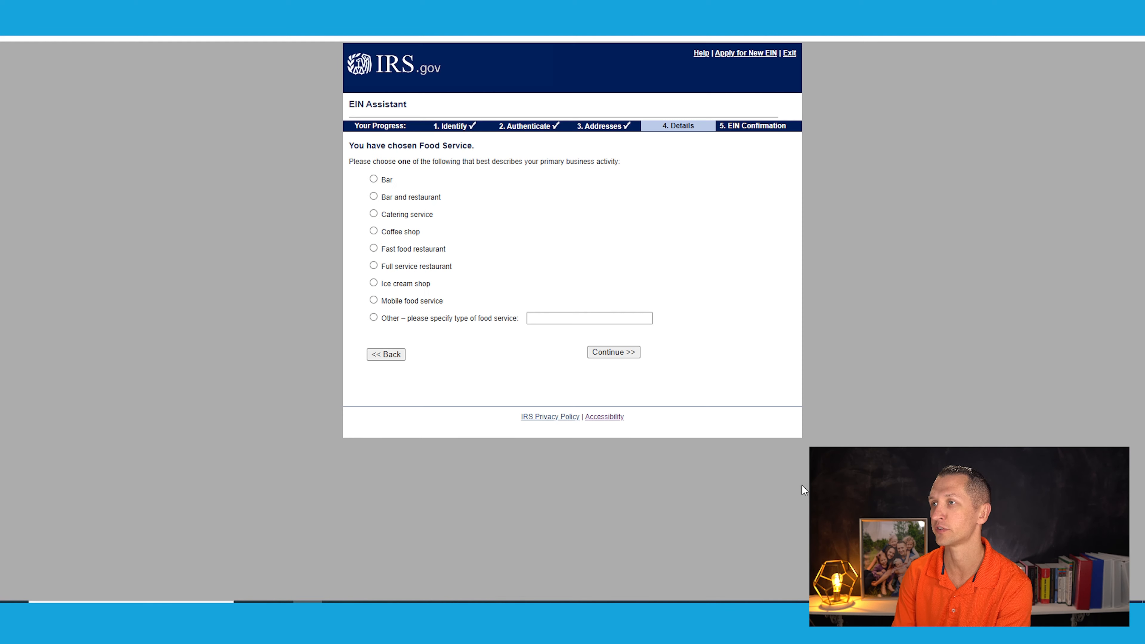
drag(347, 148, 440, 162)
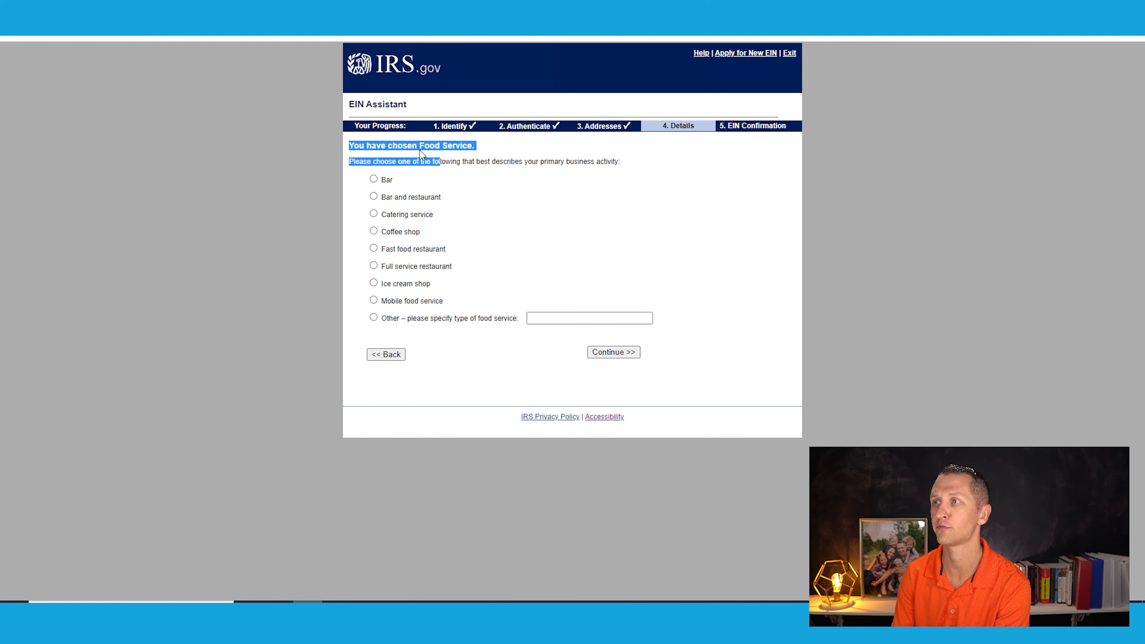
click(367, 155)
drag(350, 147, 485, 154)
click(483, 152)
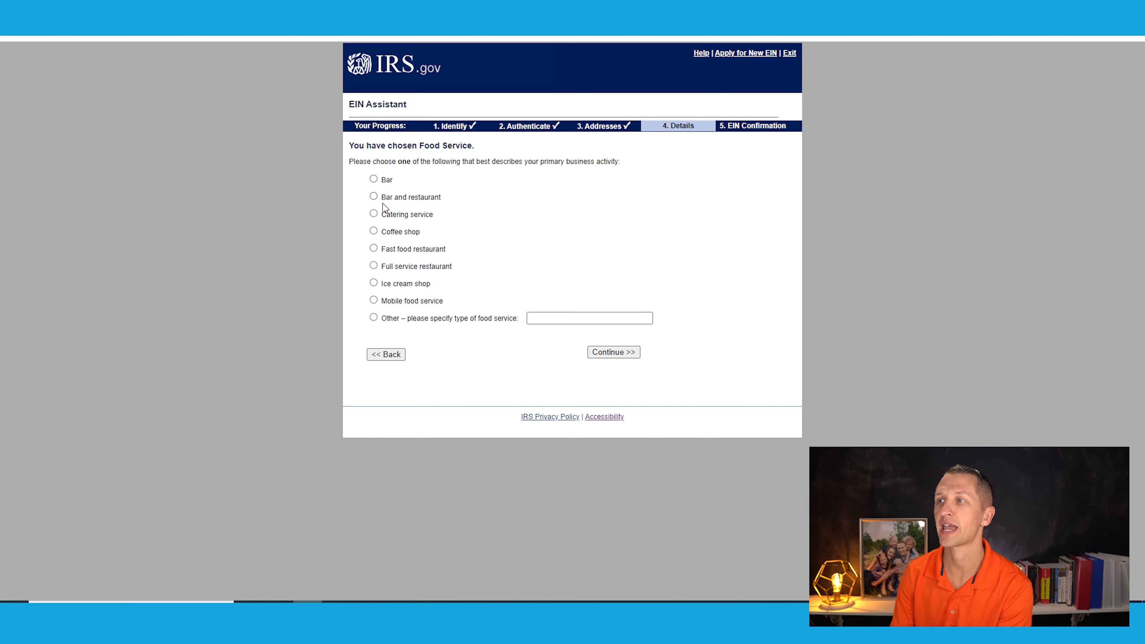
Choose Coffee shop as the primary business activity and continue to the EIN confirmation stage.
click(374, 231)
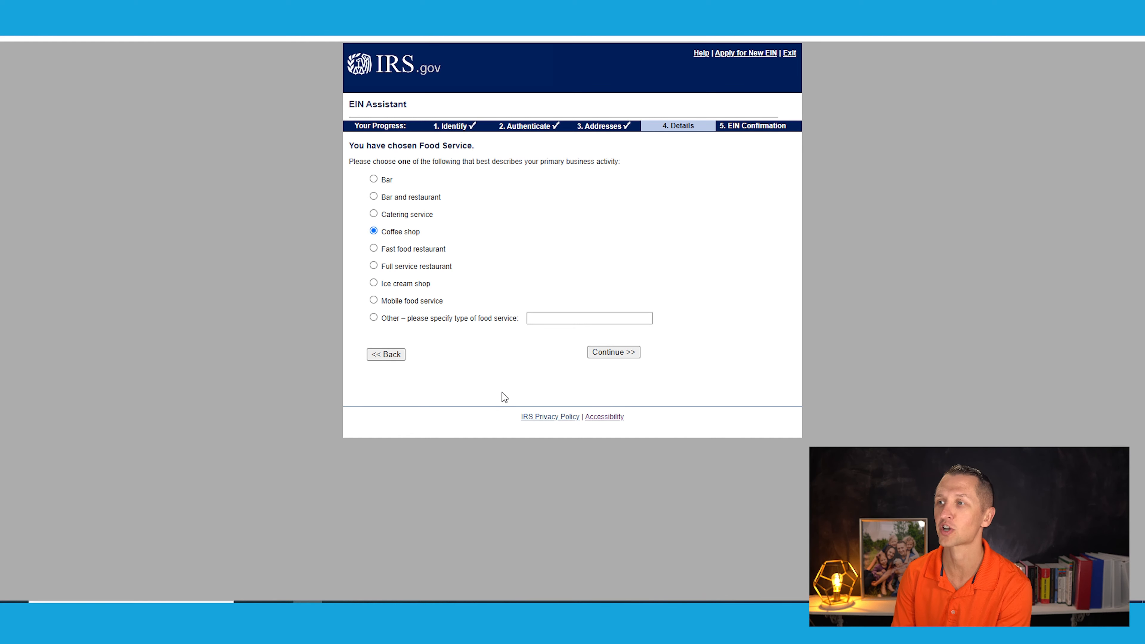
key(Return)
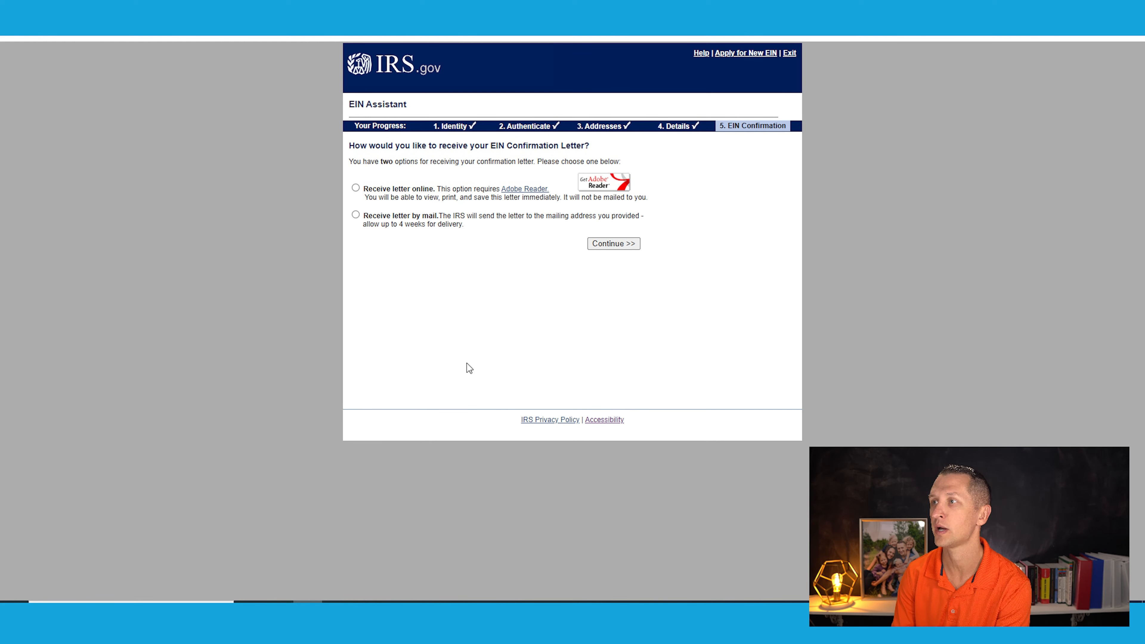